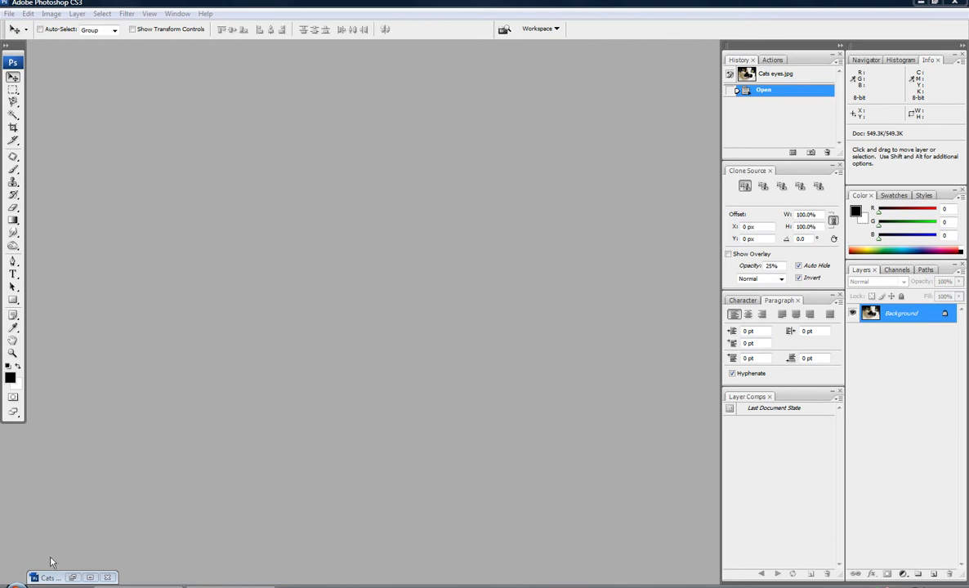
- Restore the minimized Cats eyes.jpg window and maximize it to fill the workspace
left_click(71, 578)
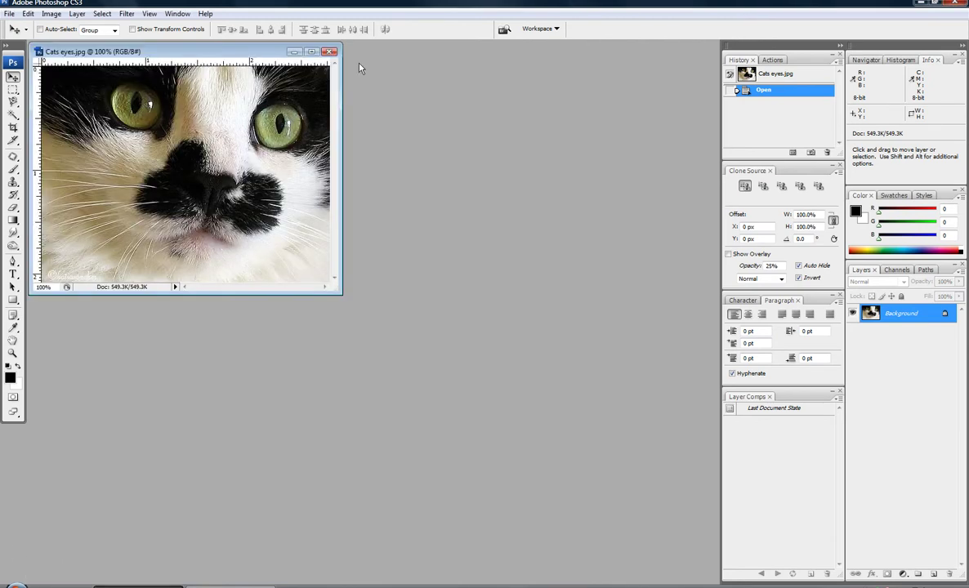
double_click(277, 51)
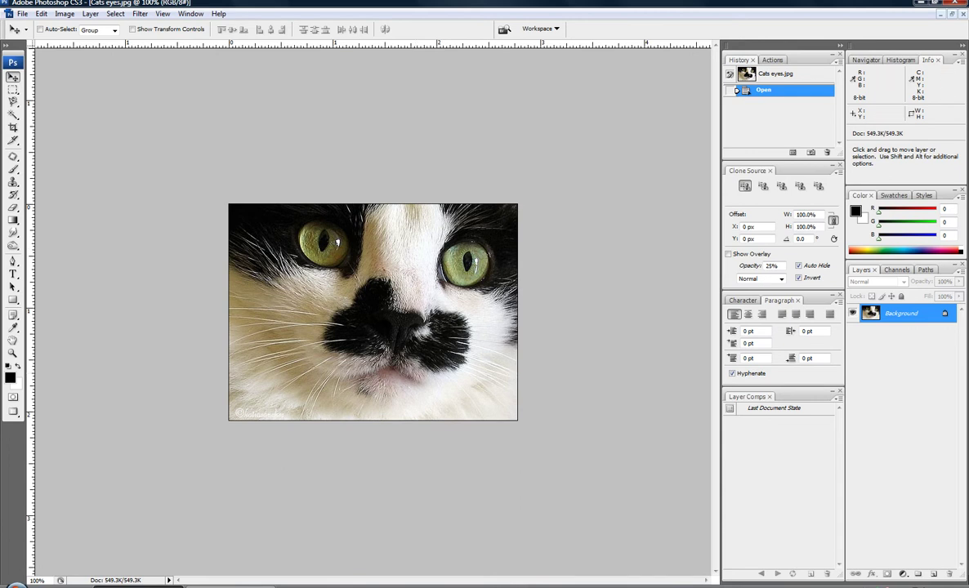
- Create empty Layer 1 above the Background using the Layers panel's new-layer button
left_click(933, 575)
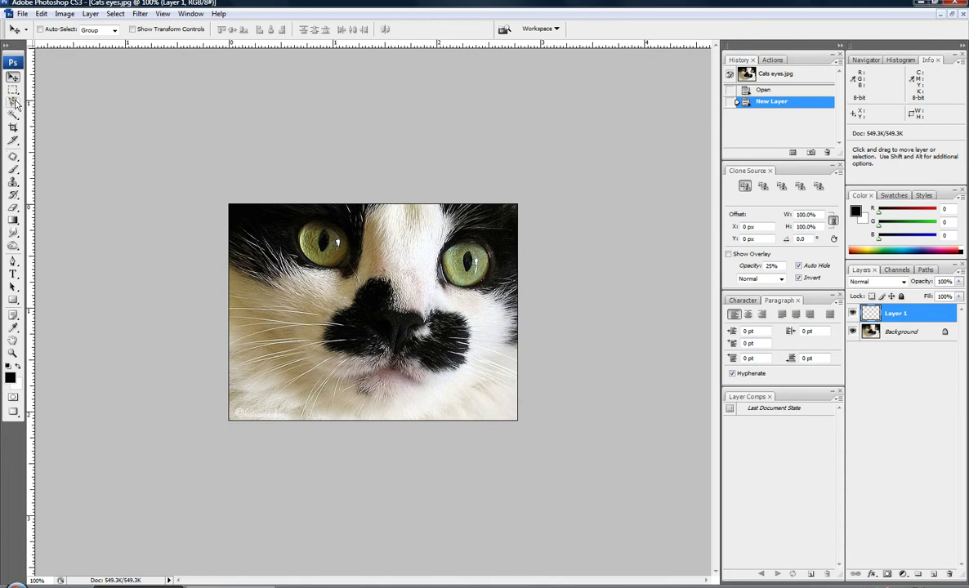
- Take the Brush tool with white as foreground and paint over the cat's left eye
left_click(13, 169)
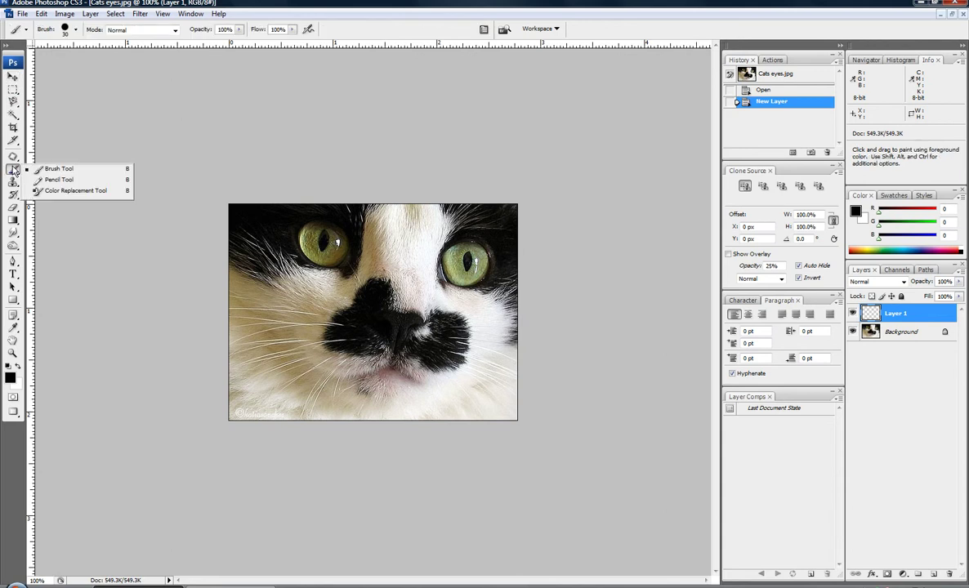
left_click(20, 368)
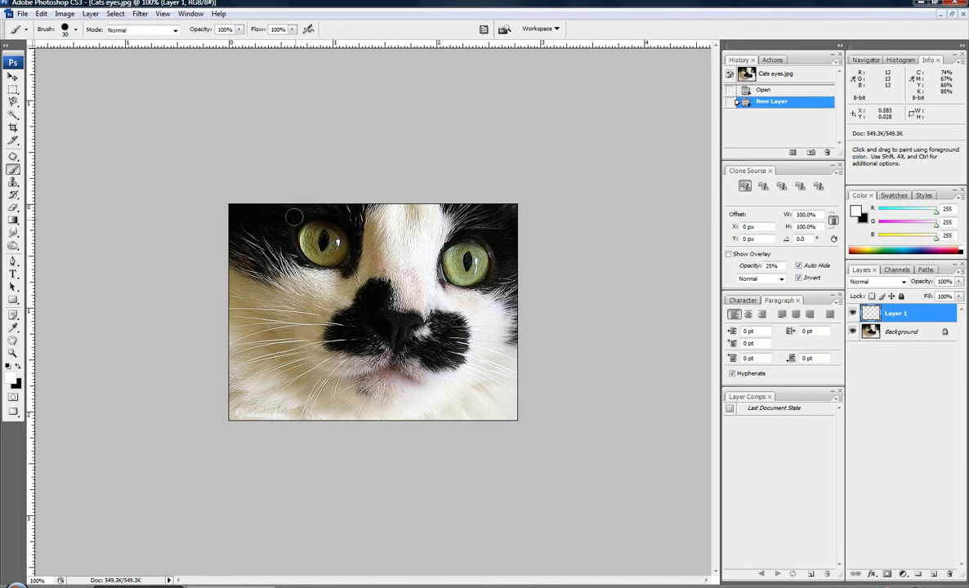
mouse_move(307, 235)
left_mouse_down()
mouse_move(320, 258)
mouse_move(335, 260)
mouse_move(338, 241)
mouse_move(315, 228)
mouse_move(309, 238)
mouse_move(334, 250)
mouse_move(311, 231)
mouse_move(315, 221)
left_mouse_up()
- Shrink the brush to 17 px and finish painting both eyes white
left_click(75, 30)
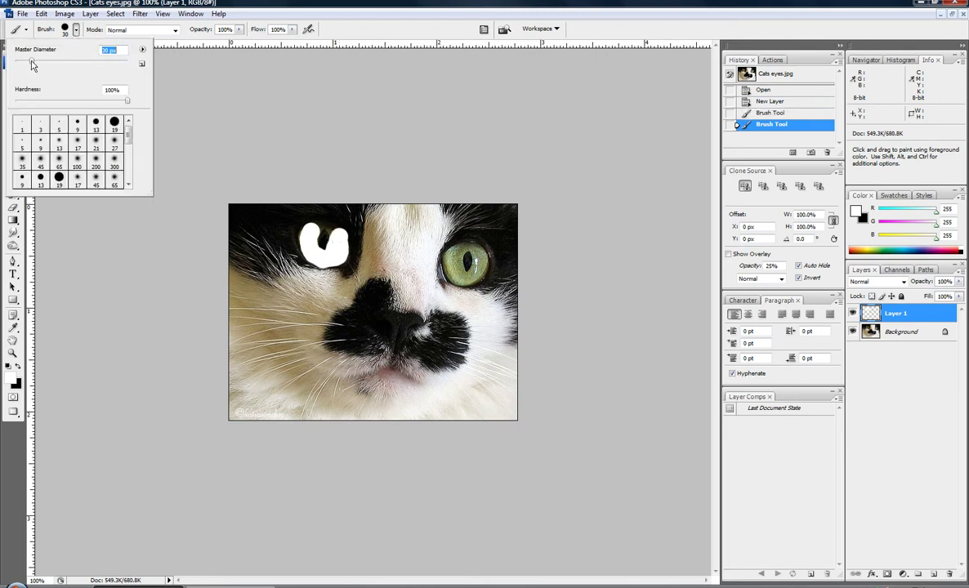
left_click_drag(28, 66, 24, 65)
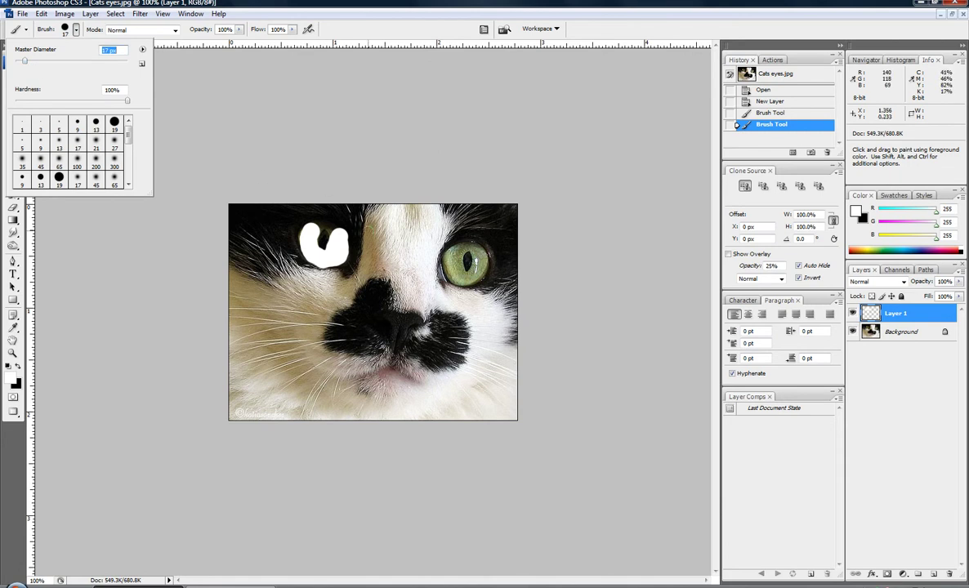
left_click(333, 239)
mouse_move(334, 236)
left_mouse_down()
mouse_move(319, 225)
mouse_move(302, 234)
mouse_move(296, 210)
left_mouse_up()
mouse_move(445, 252)
left_mouse_down()
mouse_move(447, 276)
mouse_move(459, 278)
mouse_move(482, 263)
mouse_move(476, 247)
mouse_move(457, 247)
mouse_move(450, 263)
mouse_move(461, 275)
mouse_move(478, 266)
mouse_move(467, 272)
mouse_move(461, 263)
mouse_move(468, 247)
left_mouse_up()
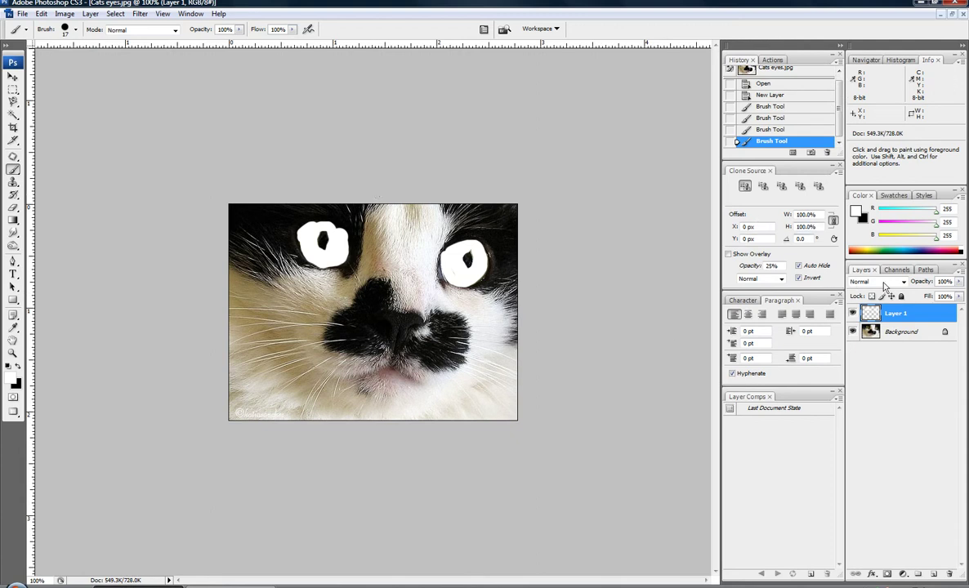
- Change Layer 1's blend mode to Soft Light
left_click(882, 282)
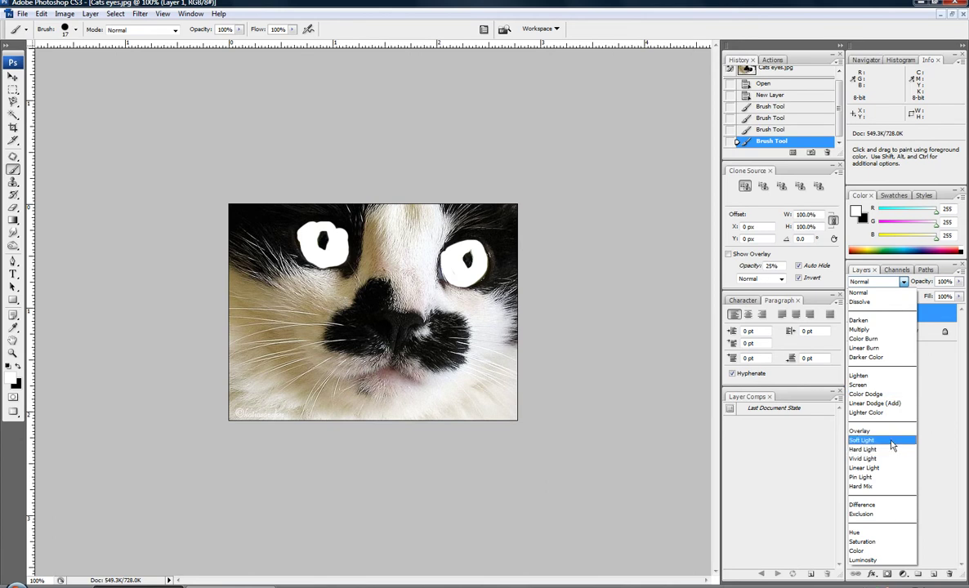
left_click(891, 442)
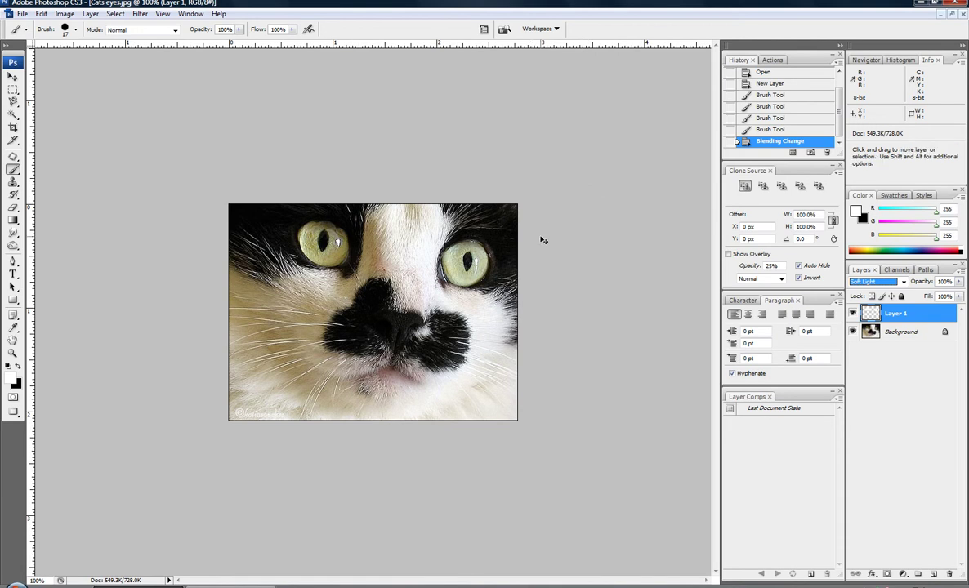
- Colorize Layer 1 via Hue/Saturation (hue 0, saturation 35, lightness -56), turning the eyes turquoise blue
key("ctrl+u")
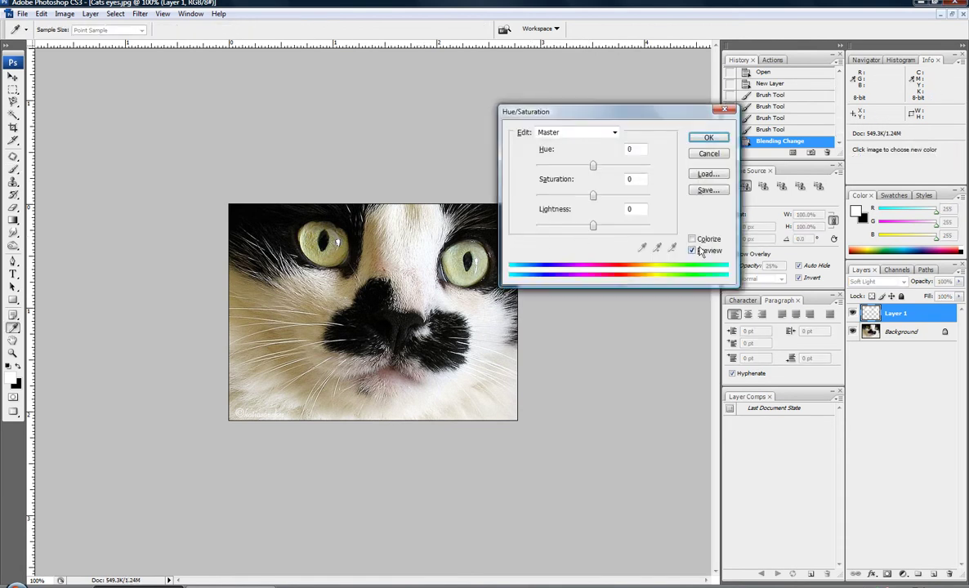
left_click(693, 239)
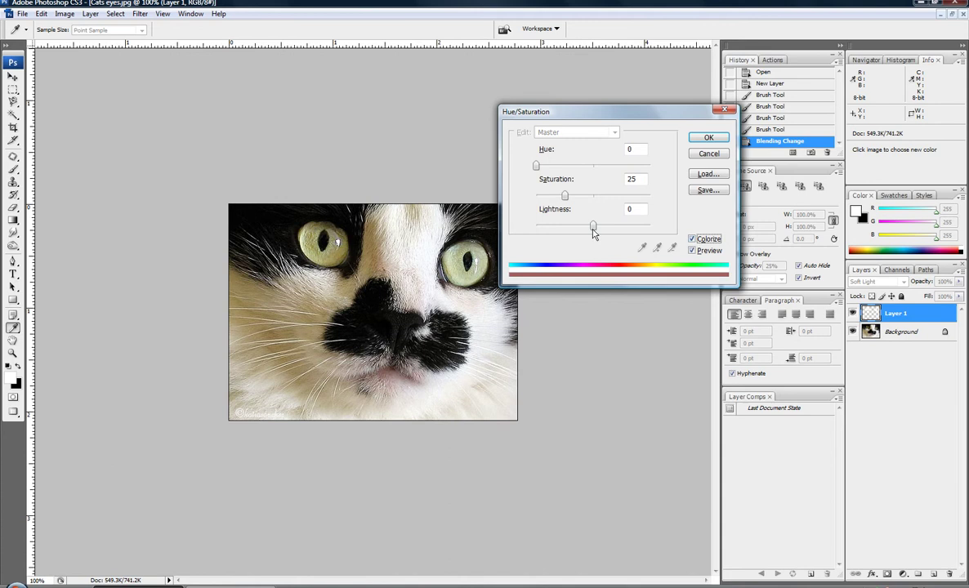
left_click_drag(593, 228, 570, 234)
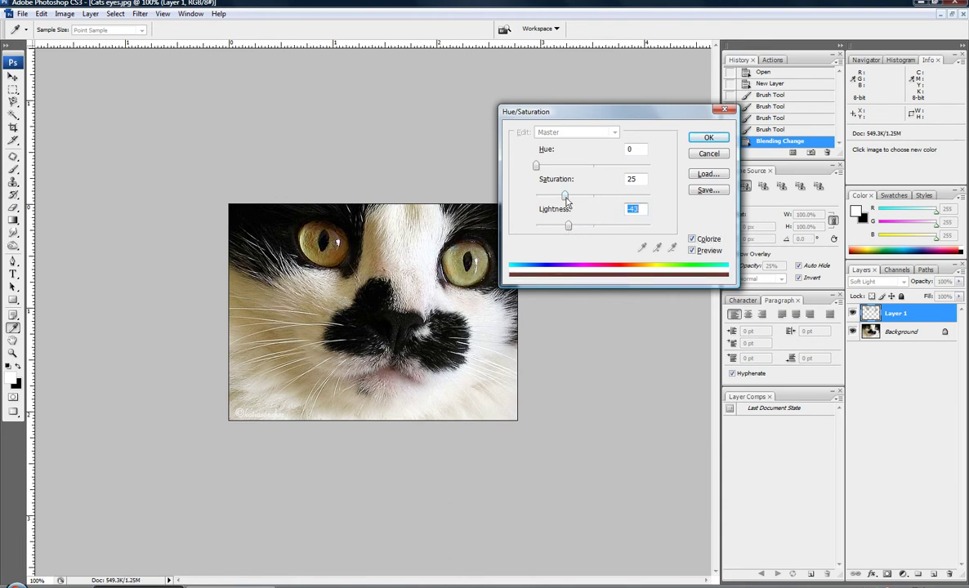
left_click_drag(565, 196, 645, 194)
left_click_drag(536, 166, 654, 173)
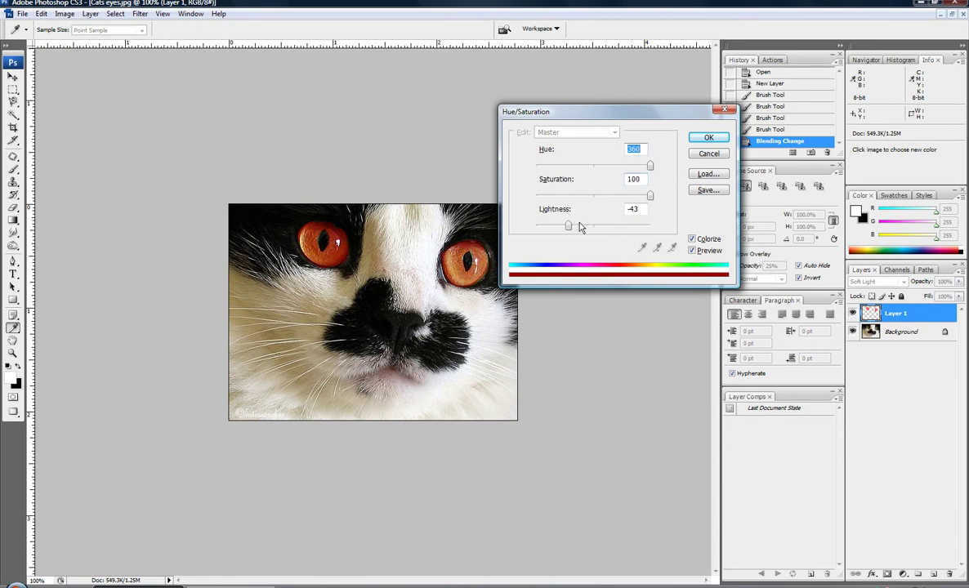
left_click_drag(569, 229, 561, 228)
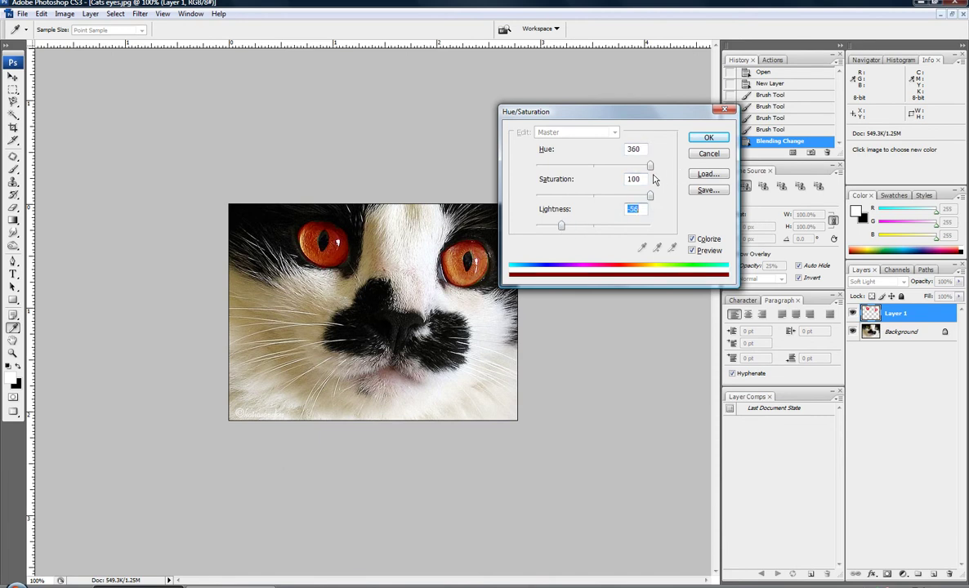
left_click_drag(650, 166, 579, 170)
mouse_move(651, 198)
left_mouse_down()
mouse_move(571, 201)
mouse_move(593, 197)
mouse_move(582, 166)
mouse_move(625, 198)
mouse_move(652, 197)
left_mouse_up()
left_click(708, 137)
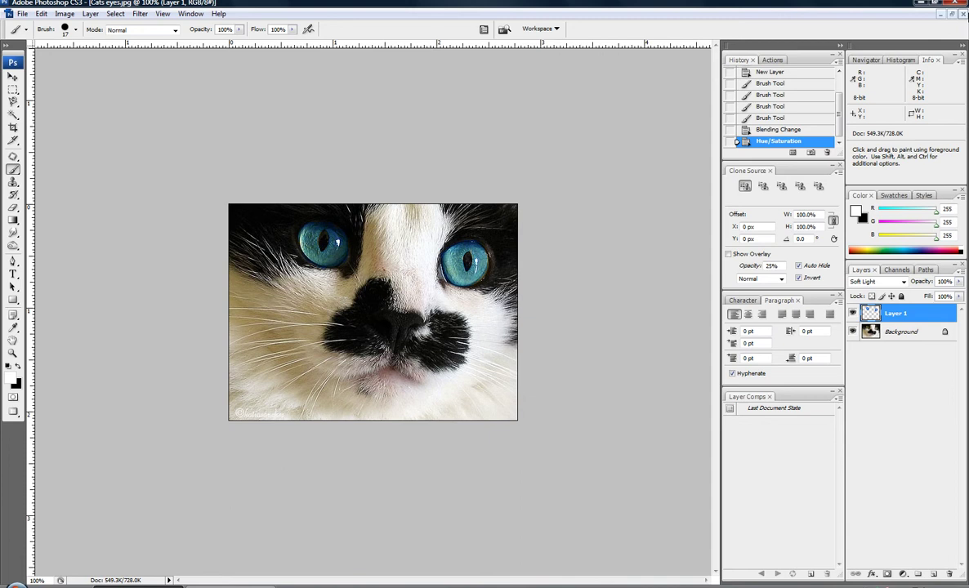
- Close the photo without saving, reopen Cats eyes.jpg, and select the Magnetic Lasso Tool
key("ctrl+w")
left_click(466, 228)
key("ctrl+o")
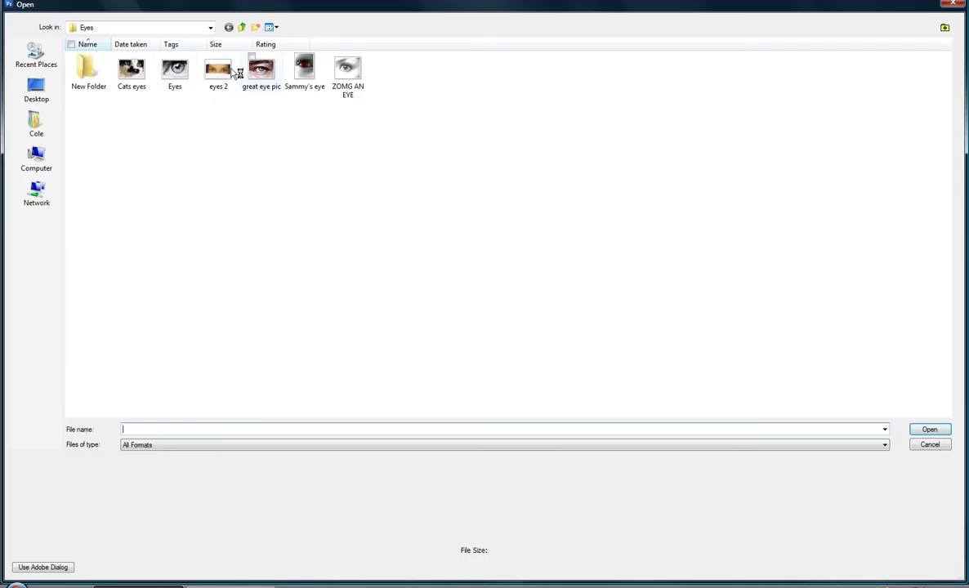
double_click(144, 72)
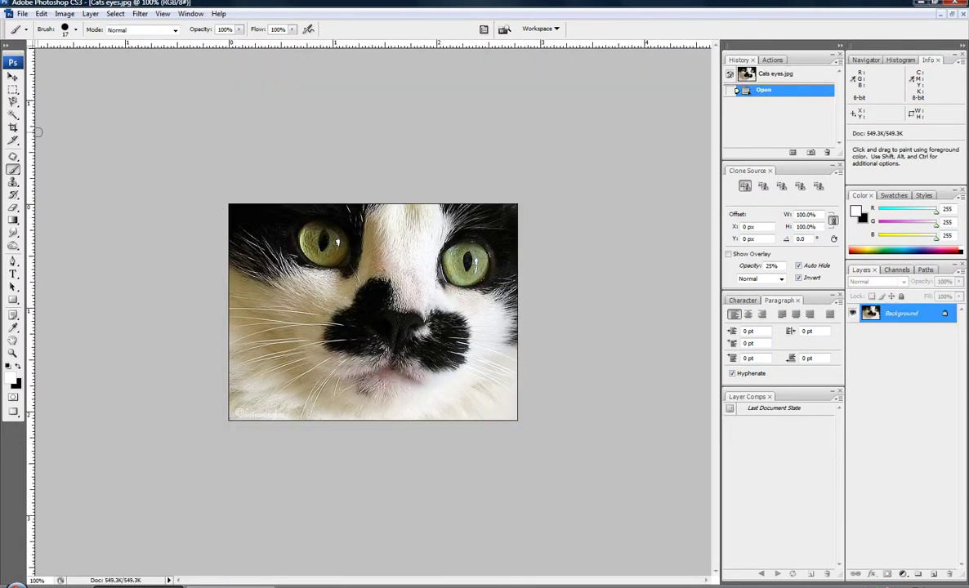
left_click(14, 102)
left_click(39, 122)
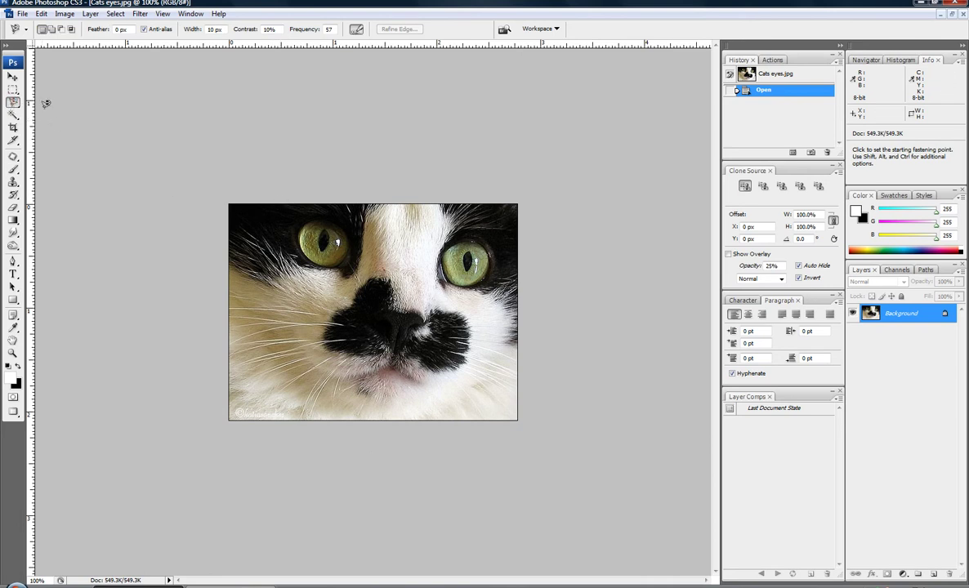
- Trace a Magnetic Lasso selection around the cat's left eye only
left_click(13, 102)
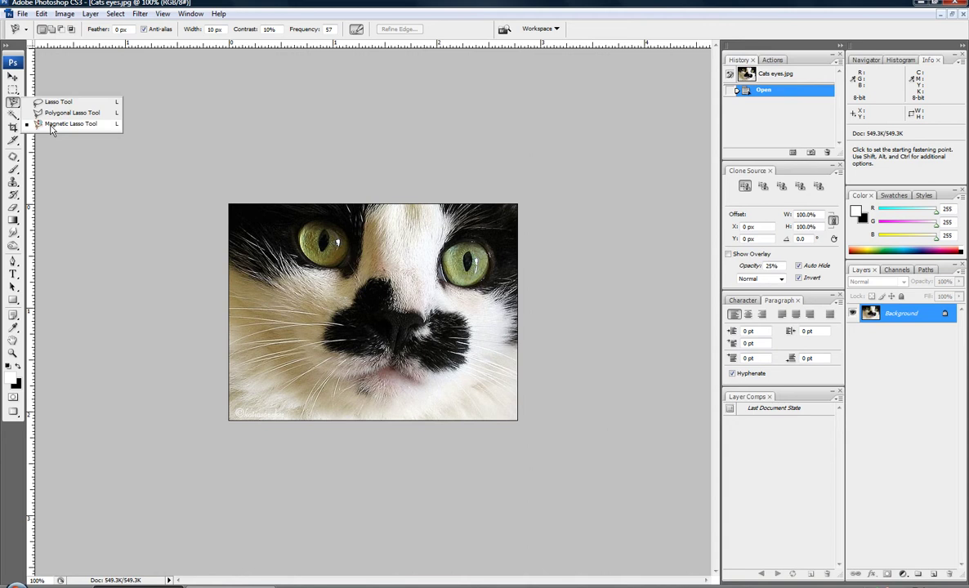
left_click(111, 136)
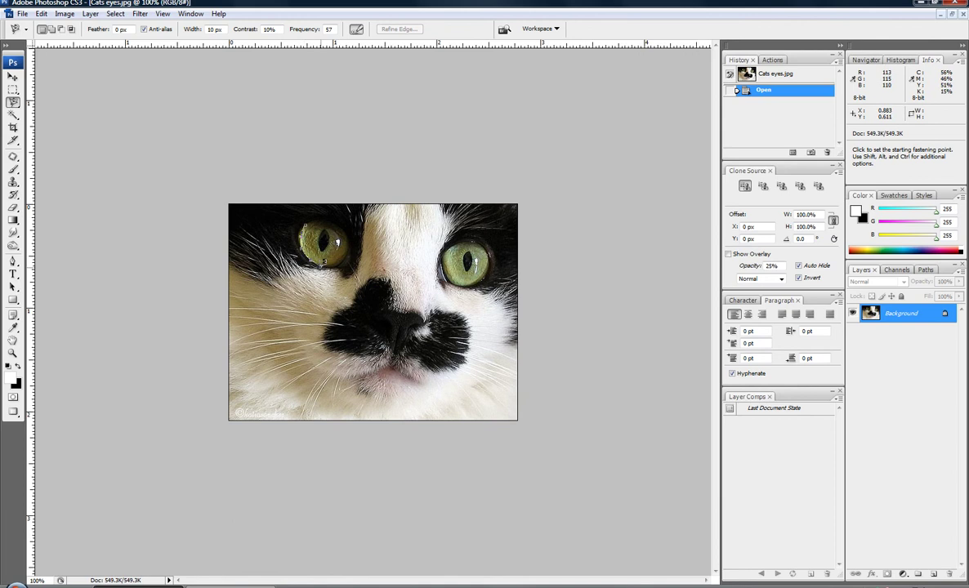
left_click(308, 245)
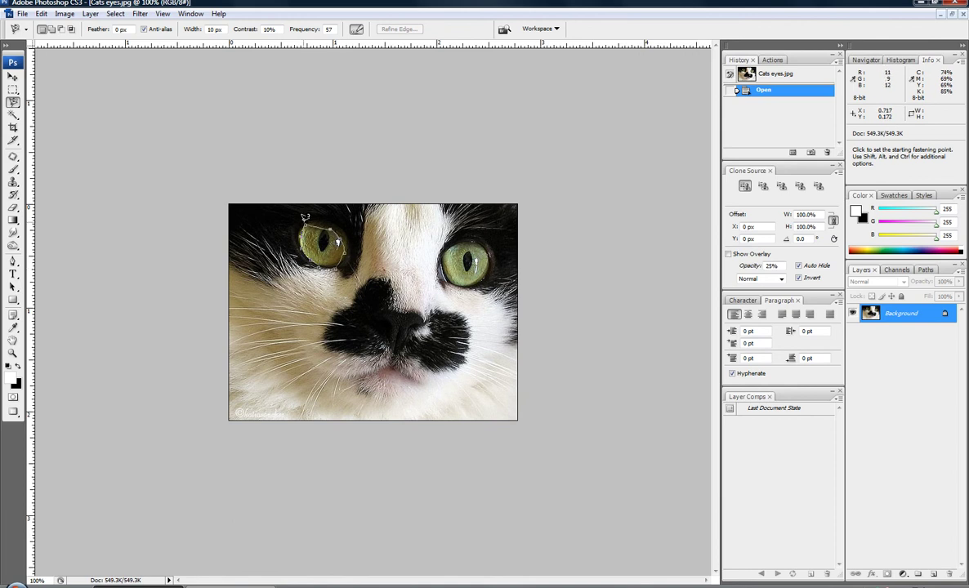
key("Escape")
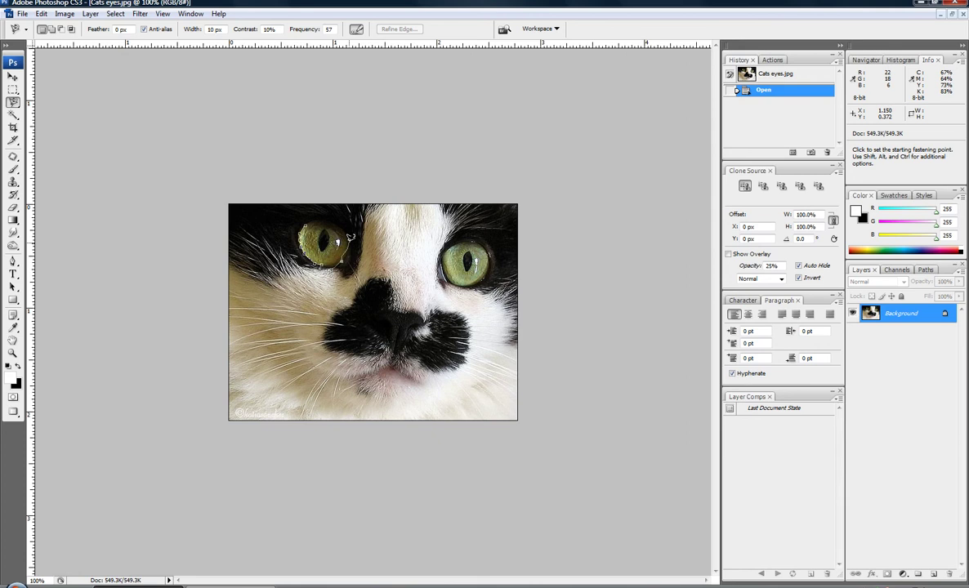
left_click(305, 221)
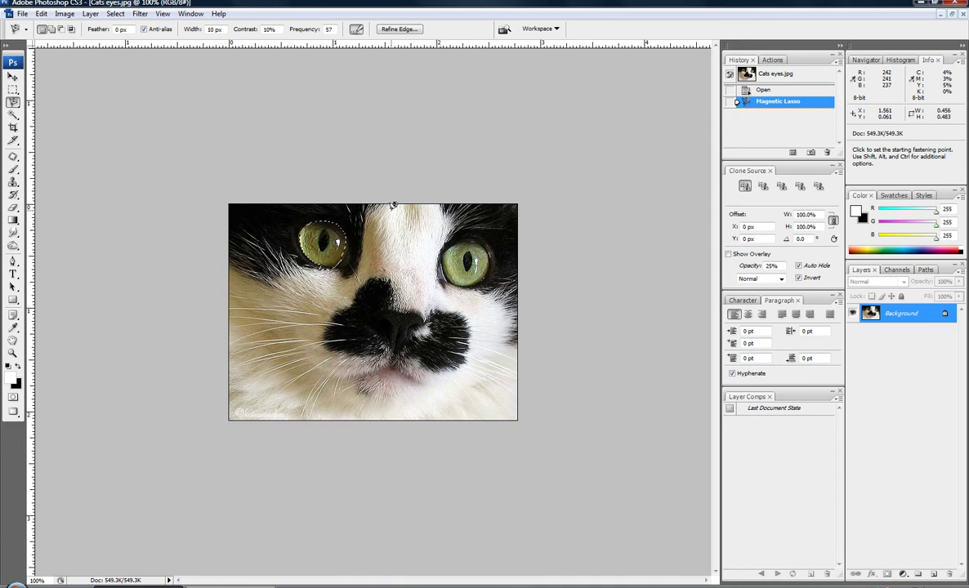
- Colorize the selected left eye blue (hue about 209, saturation 100, lightness +2), then deselect
key("ctrl+u")
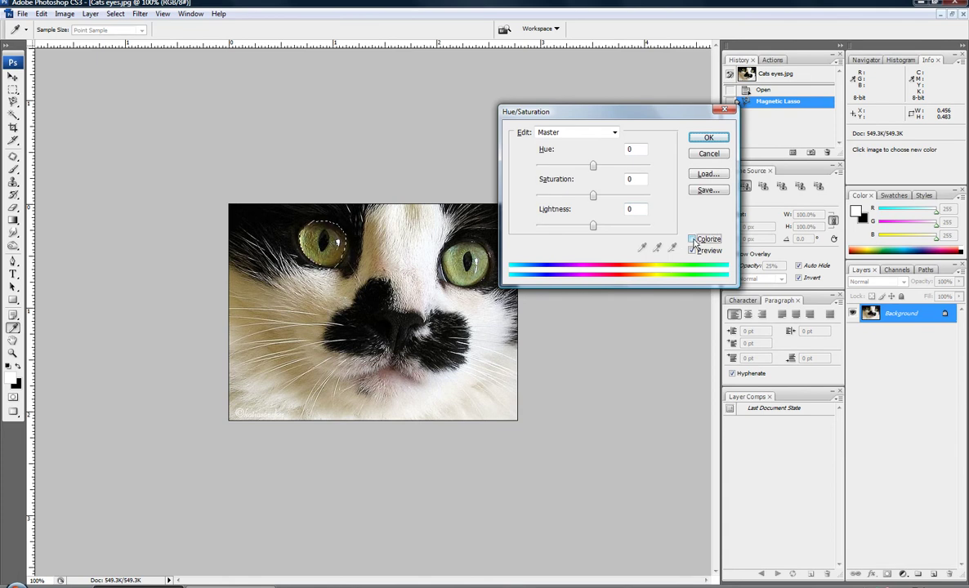
left_click(692, 240)
left_click_drag(594, 227, 594, 226)
left_click_drag(564, 195, 650, 197)
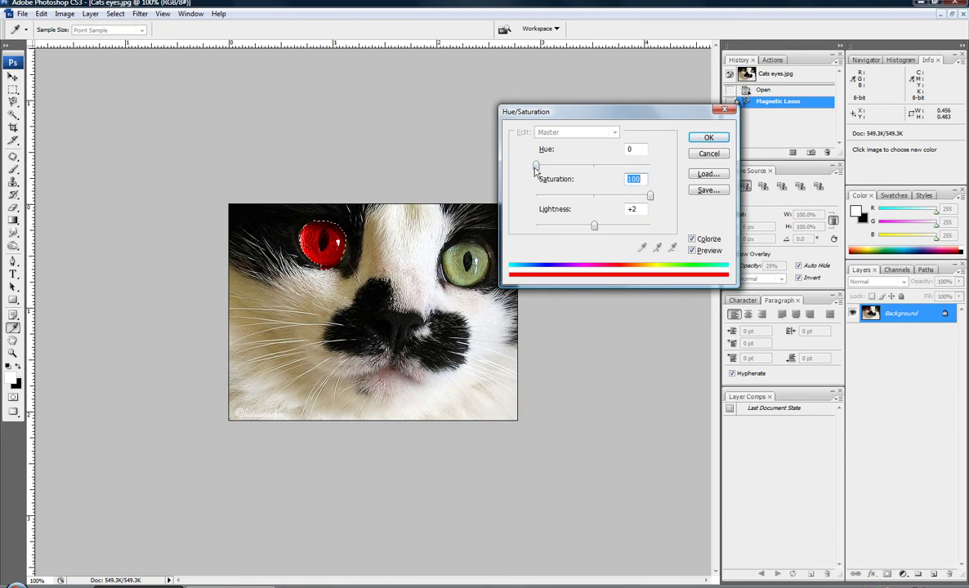
left_click_drag(537, 166, 603, 166)
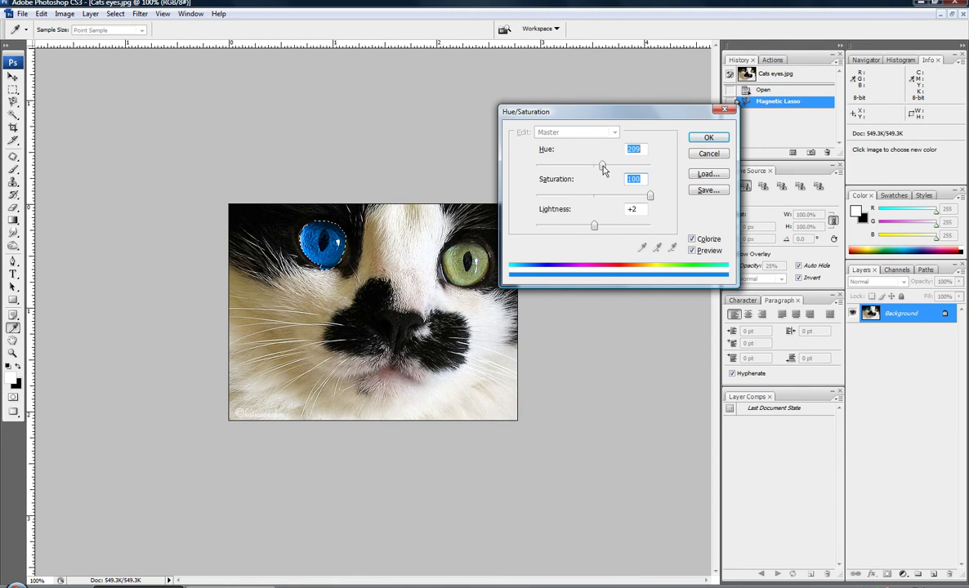
left_click(704, 137)
key("ctrl+d")
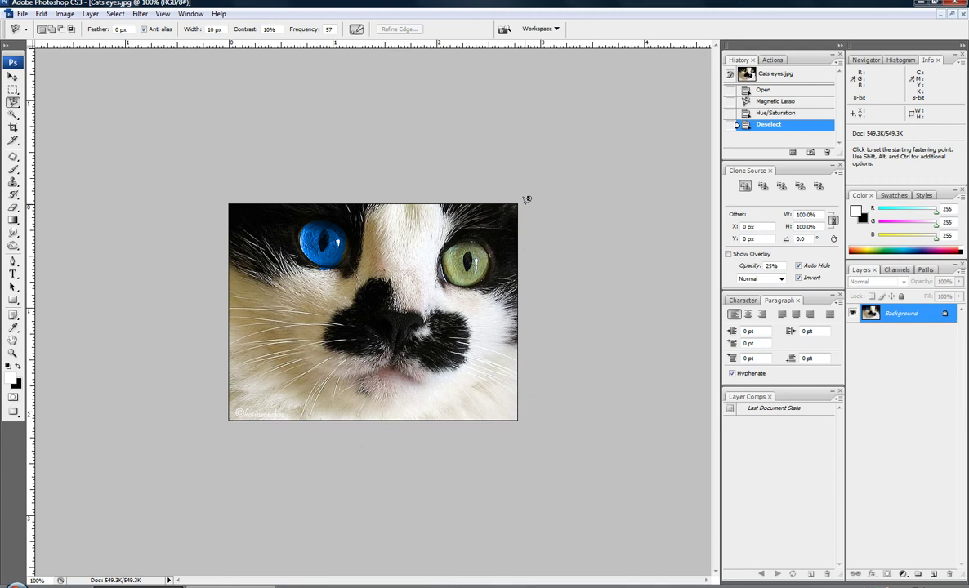